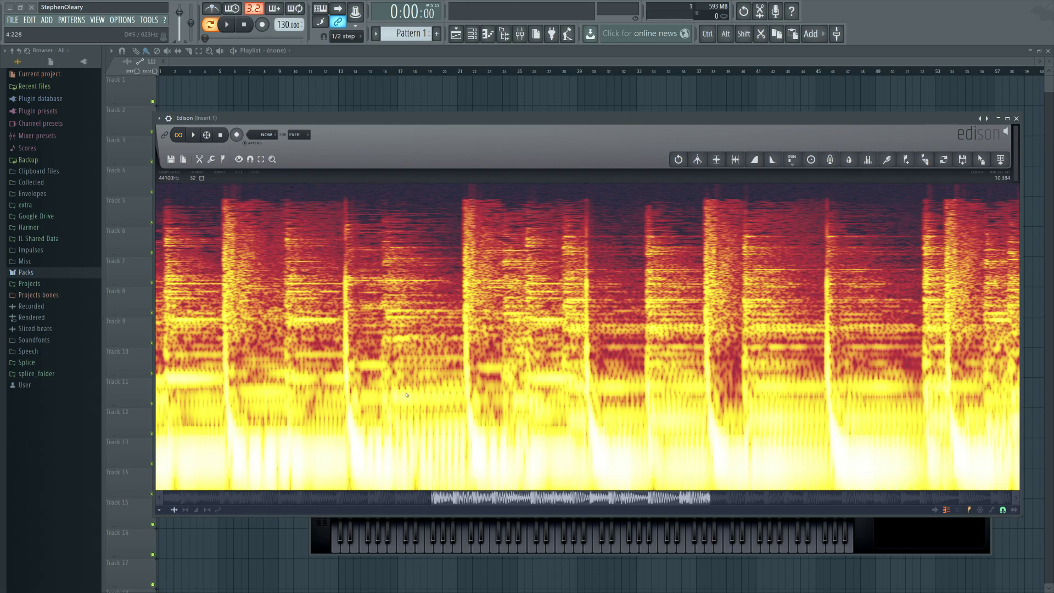
# Step: Play a short part of the reference audio in Edison, stop it, and bring the Harmor synth window forward
pyautogui.click(194, 134)
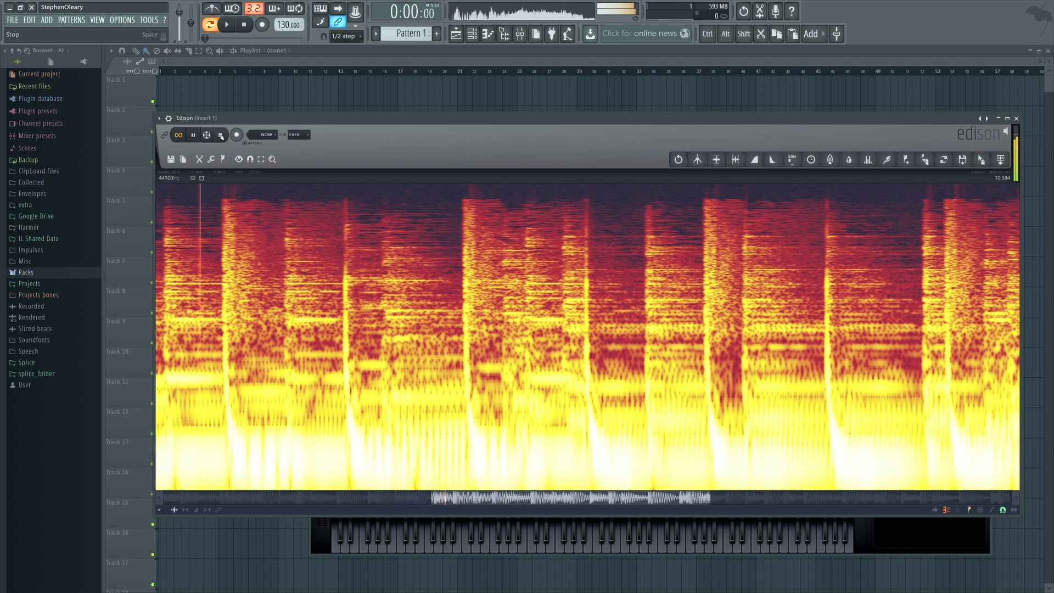
pyautogui.click(220, 135)
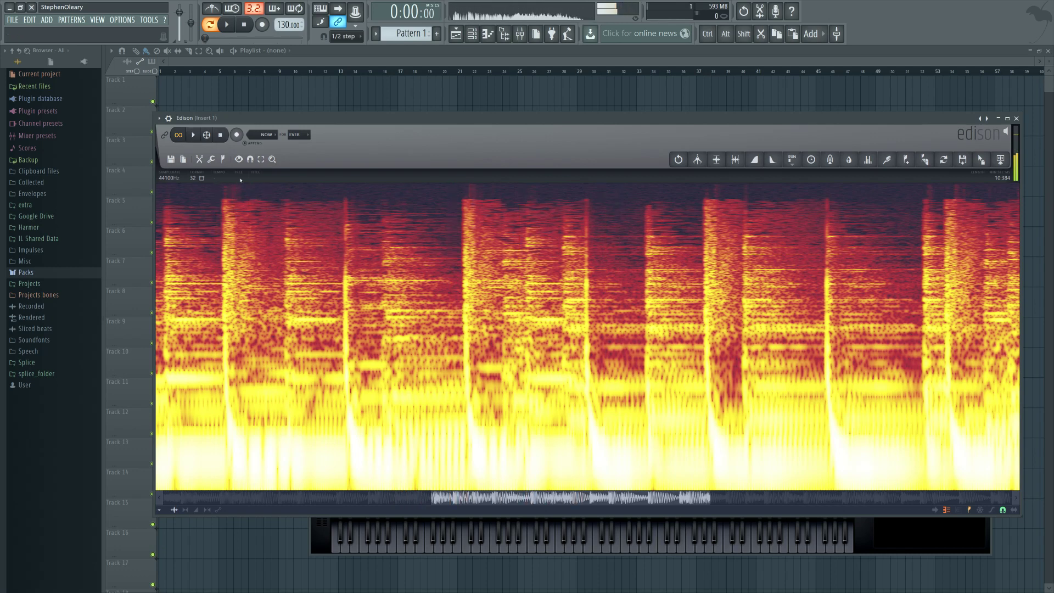
pyautogui.click(317, 542)
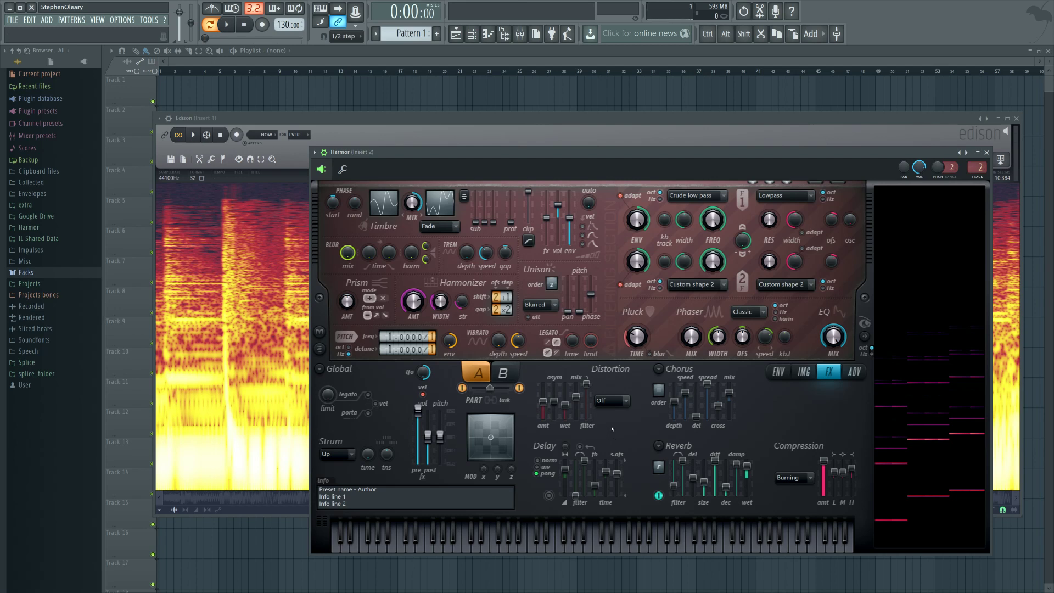
# Step: Compare Harmor's part A and part B settings by switching back and forth, finishing on part A
pyautogui.click(504, 373)
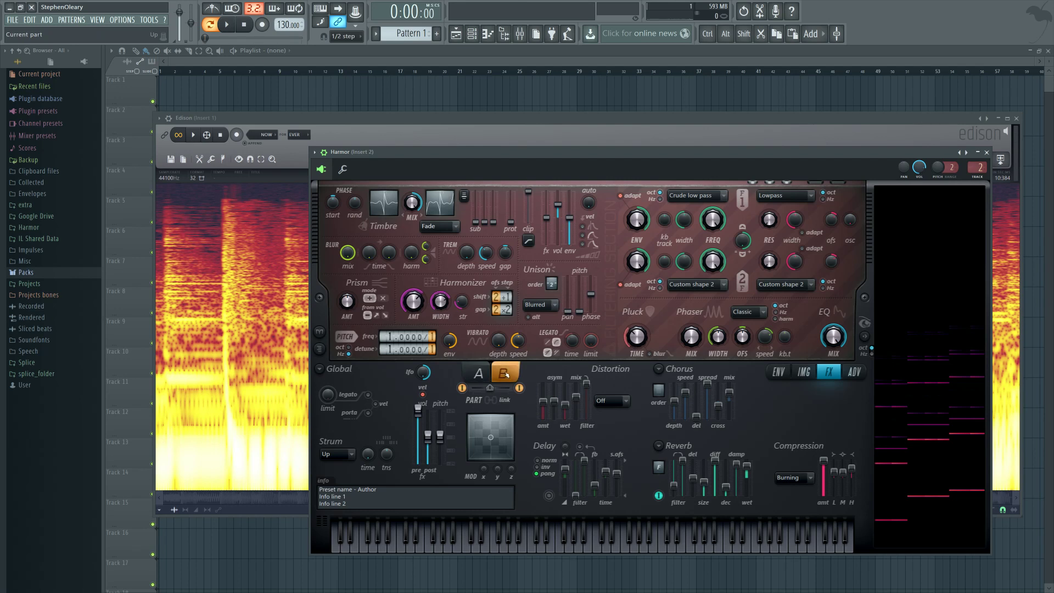
pyautogui.click(499, 374)
pyautogui.click(502, 373)
pyautogui.click(505, 373)
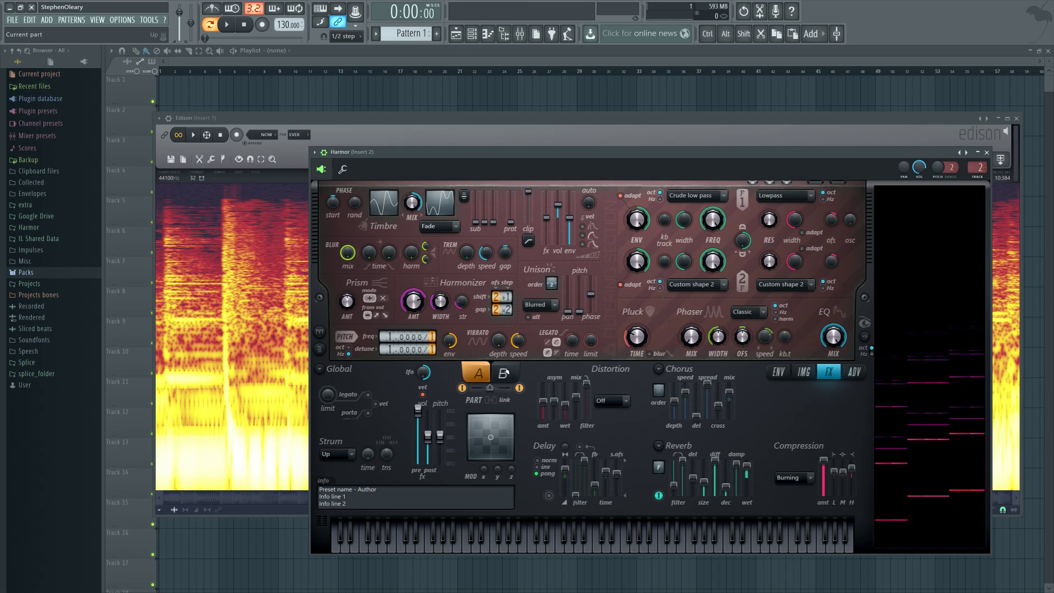
pyautogui.click(509, 375)
pyautogui.click(508, 376)
pyautogui.click(500, 374)
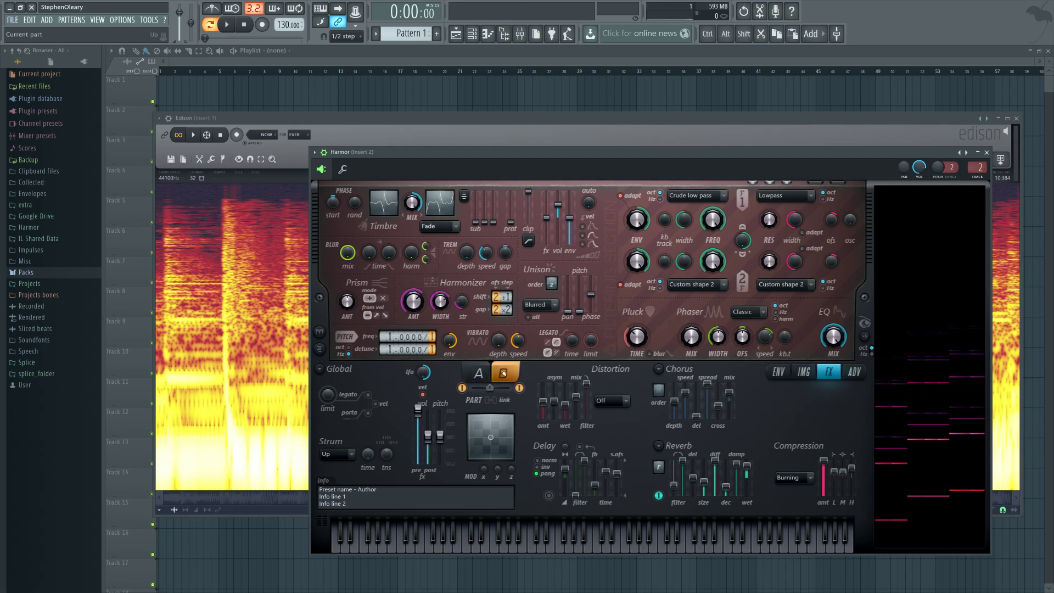
pyautogui.click(493, 373)
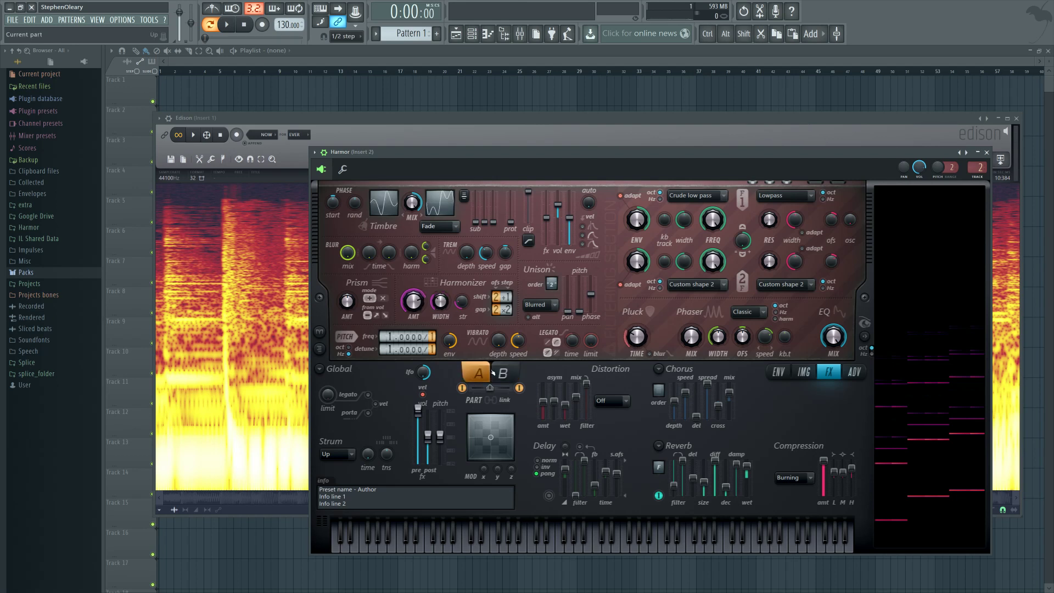
# Step: Audition each part alone by disabling part B and re-enabling it, and doing the same with part A
pyautogui.click(519, 389)
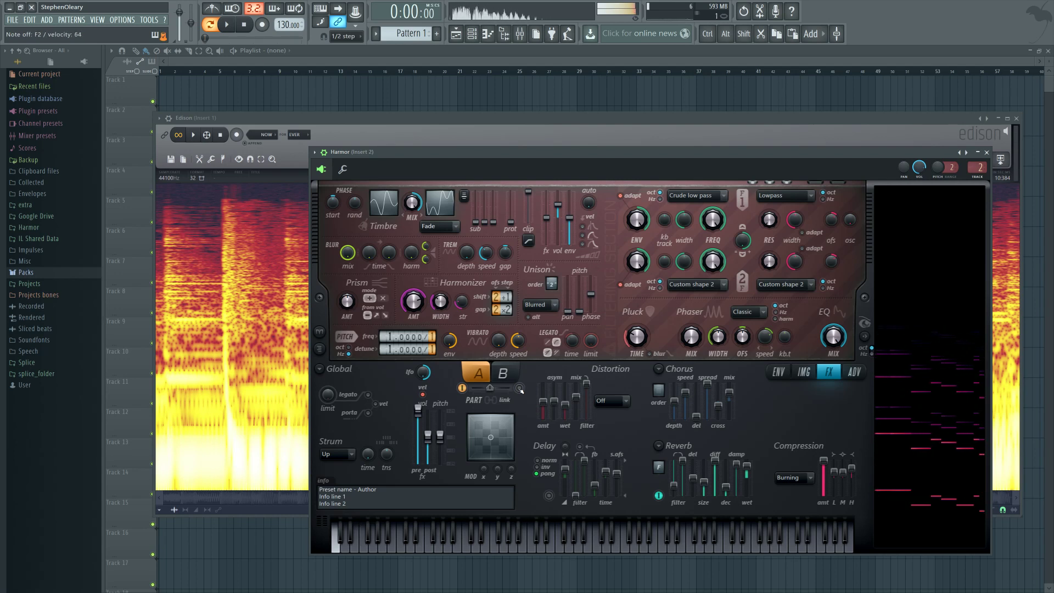
pyautogui.click(519, 389)
pyautogui.click(463, 388)
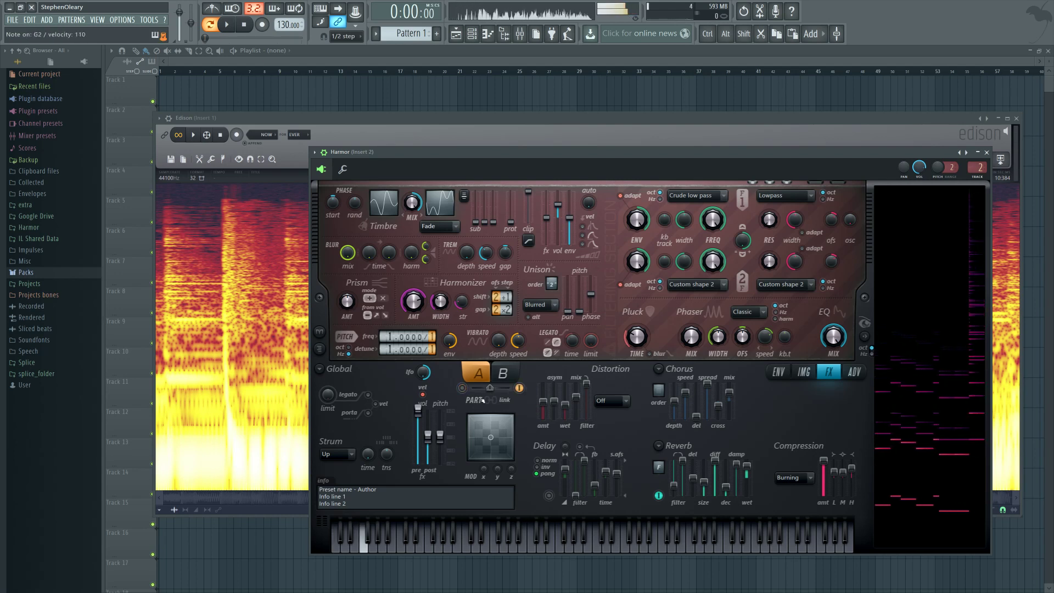
pyautogui.click(462, 388)
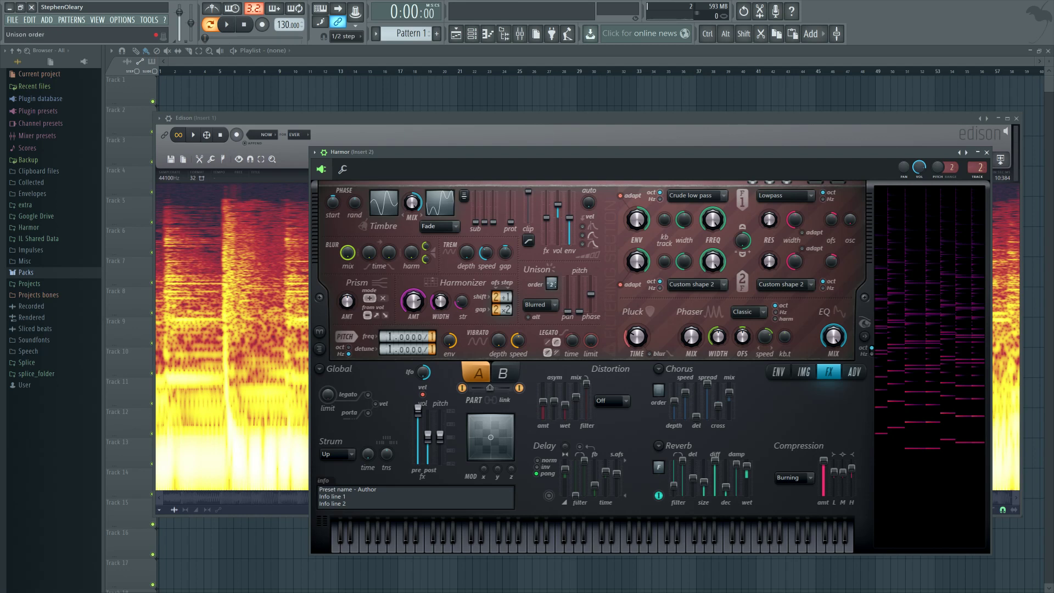
# Step: Show part A's Pitch envelope with the Unison index mapping and examine its curve
pyautogui.moveTo(554, 285)
pyautogui.mouseDown()
pyautogui.moveTo(555, 294)
pyautogui.moveTo(554, 277)
pyautogui.mouseUp()
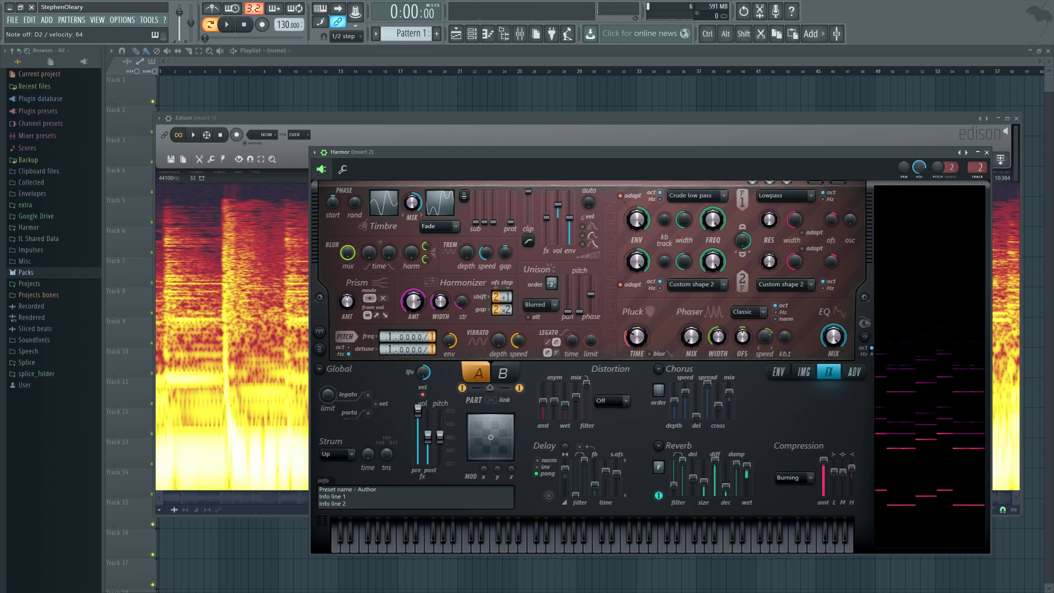
pyautogui.click(778, 372)
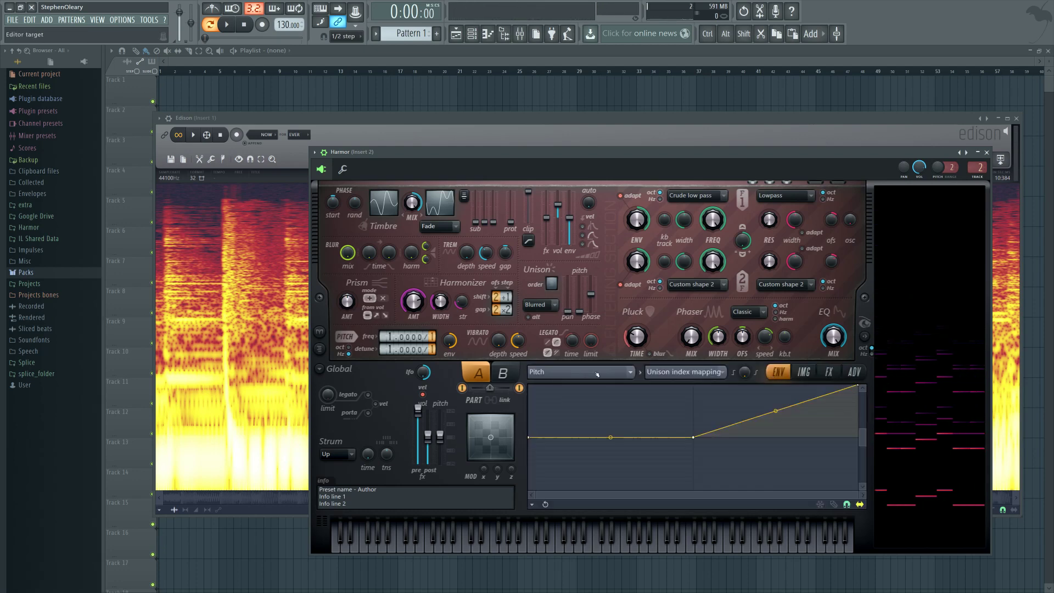
pyautogui.click(597, 375)
pyautogui.click(704, 386)
pyautogui.click(705, 374)
pyautogui.click(733, 435)
# Step: Try a straight Unison index mapping by deleting its middle point, undo the deletion, and return the unison order to 2
pyautogui.moveTo(528, 437)
pyautogui.mouseDown()
pyautogui.moveTo(528, 423)
pyautogui.moveTo(529, 437)
pyautogui.mouseUp()
pyautogui.rightClick(694, 438)
pyautogui.click(714, 432)
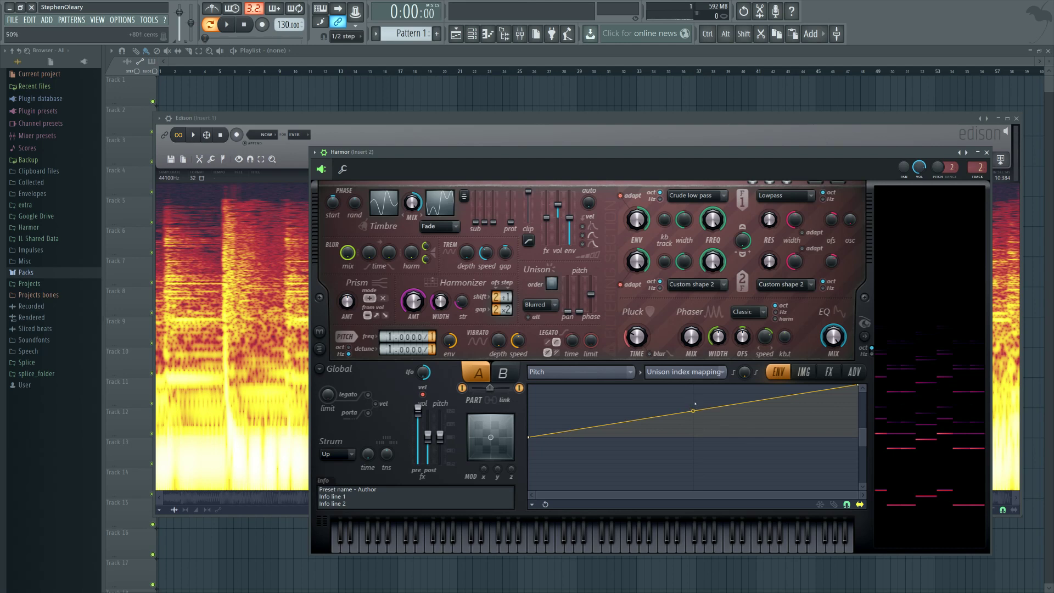
pyautogui.hotkey('ctrl', 'z')
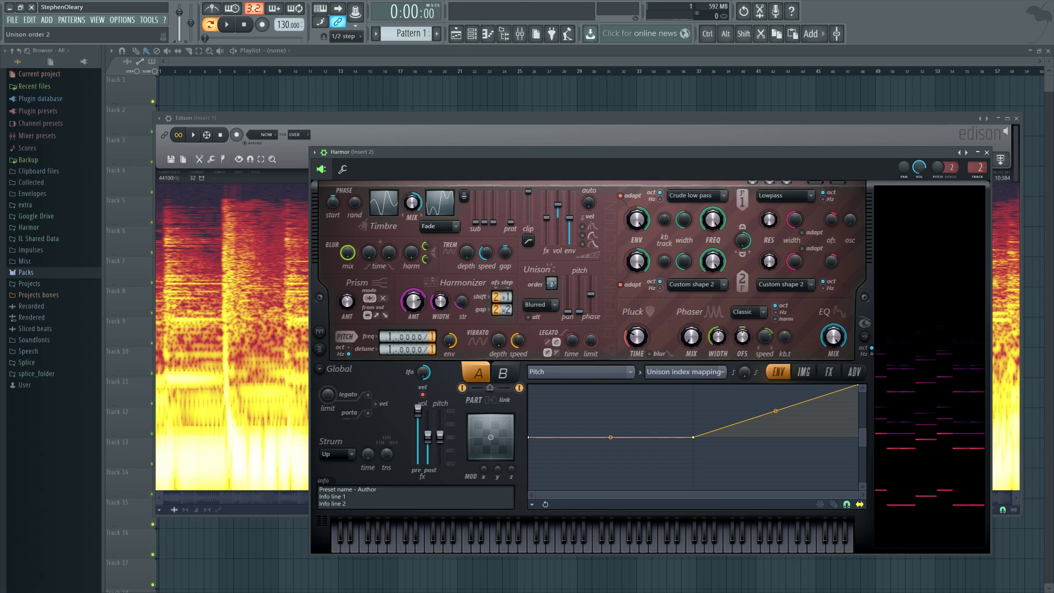
pyautogui.moveTo(552, 284); pyautogui.dragTo(552, 280)
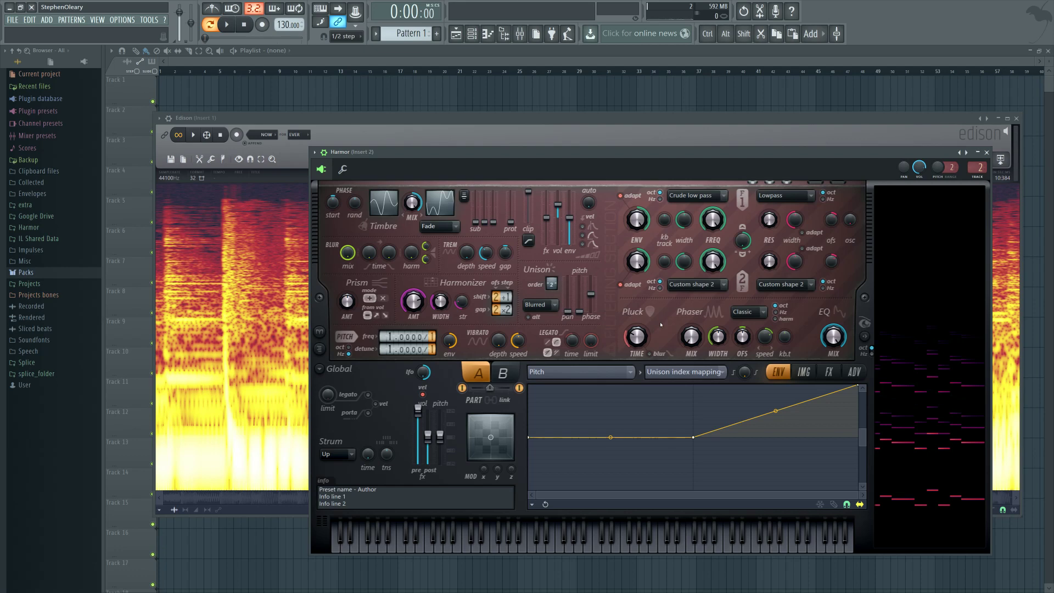
# Step: Clear the workspace by closing Edison, the window behind Harmor and the playlist, and move Harmor towards the centre
pyautogui.click(1016, 118)
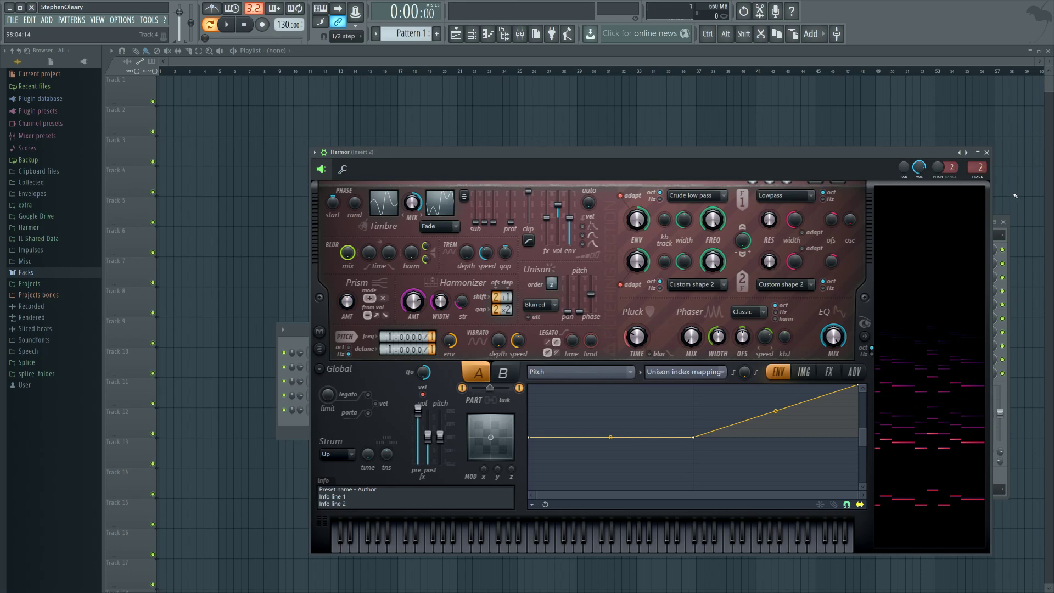
pyautogui.click(1008, 223)
pyautogui.click(1003, 222)
pyautogui.press('F5')
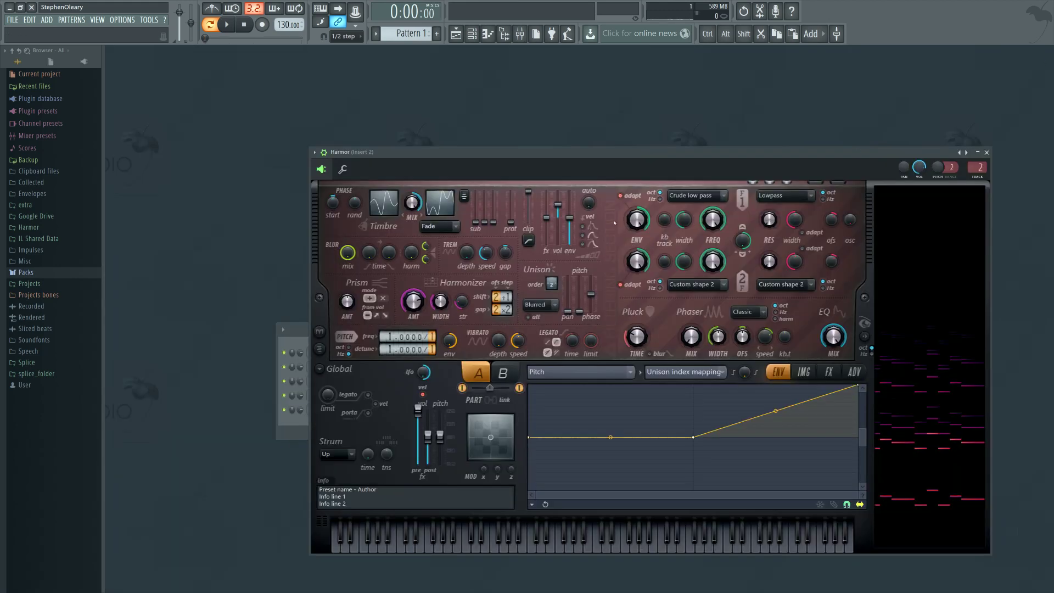
pyautogui.moveTo(627, 159); pyautogui.dragTo(584, 142)
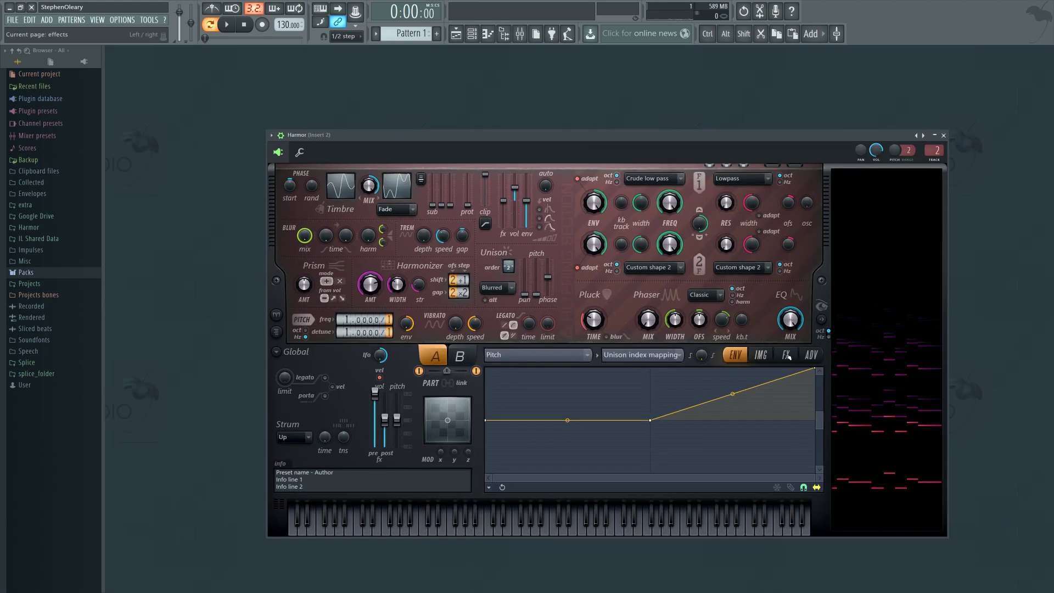
# Step: Show the advanced settings, switch to part B, and check the options of the Harmonizer gap without changing anything
pyautogui.click(811, 354)
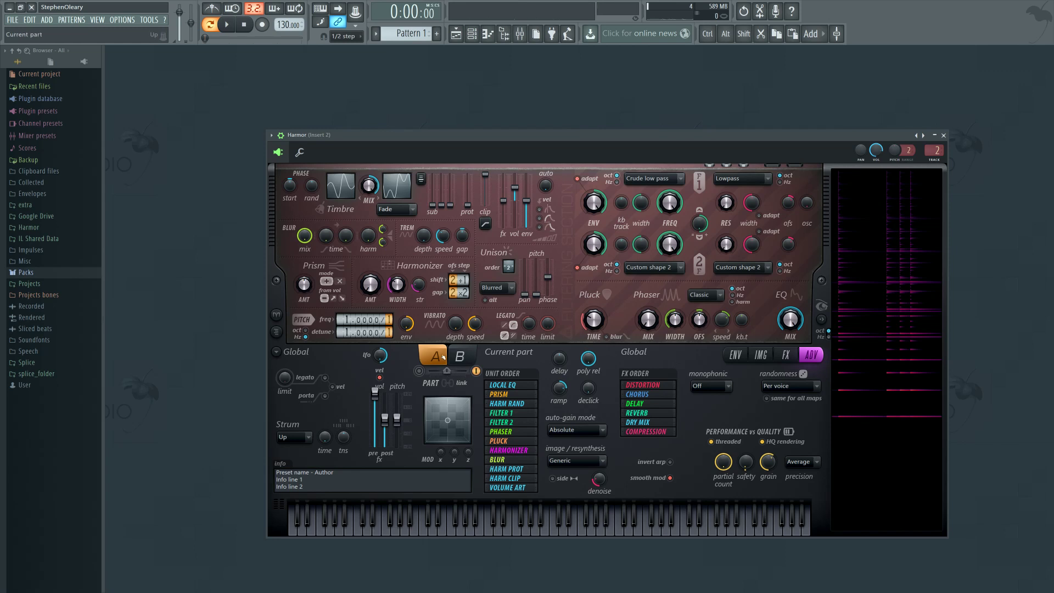
pyautogui.click(460, 356)
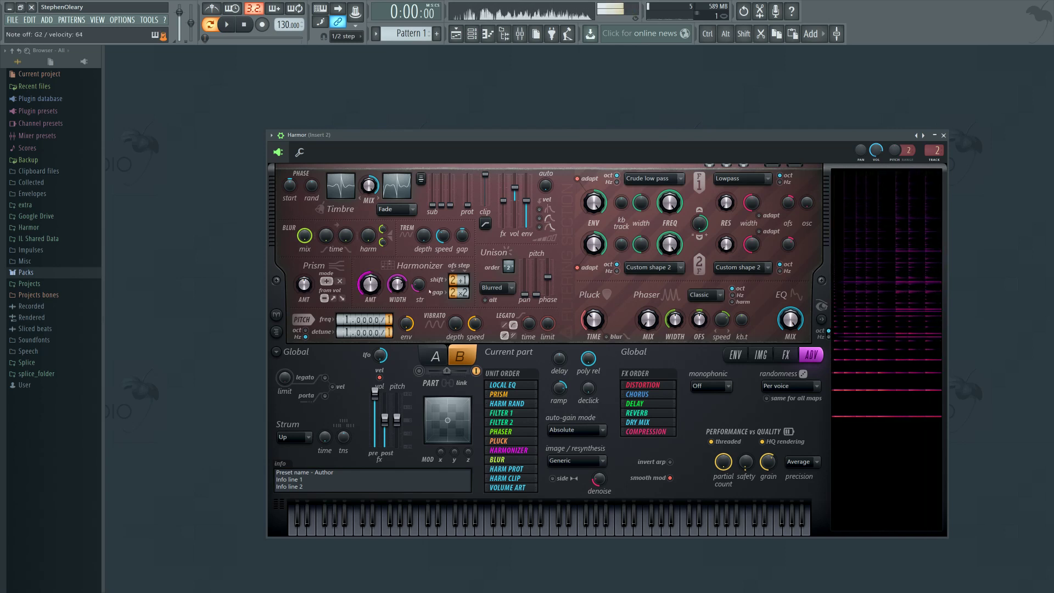
pyautogui.rightClick(465, 296)
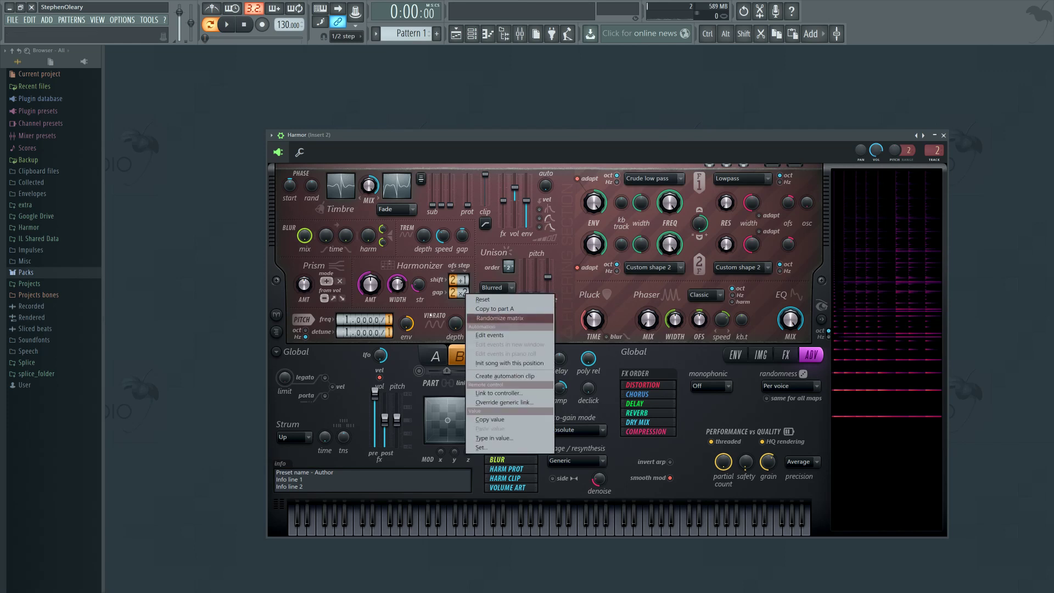
pyautogui.click(433, 310)
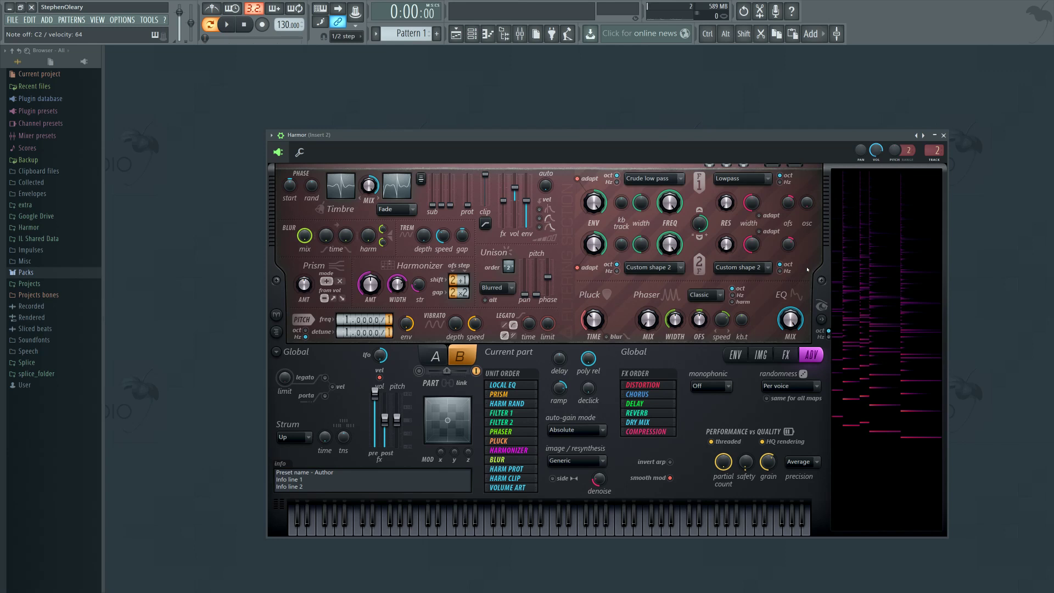
# Step: Switch repeatedly between part A and part B to compare their timbre shapes, ending on part A
pyautogui.click(436, 356)
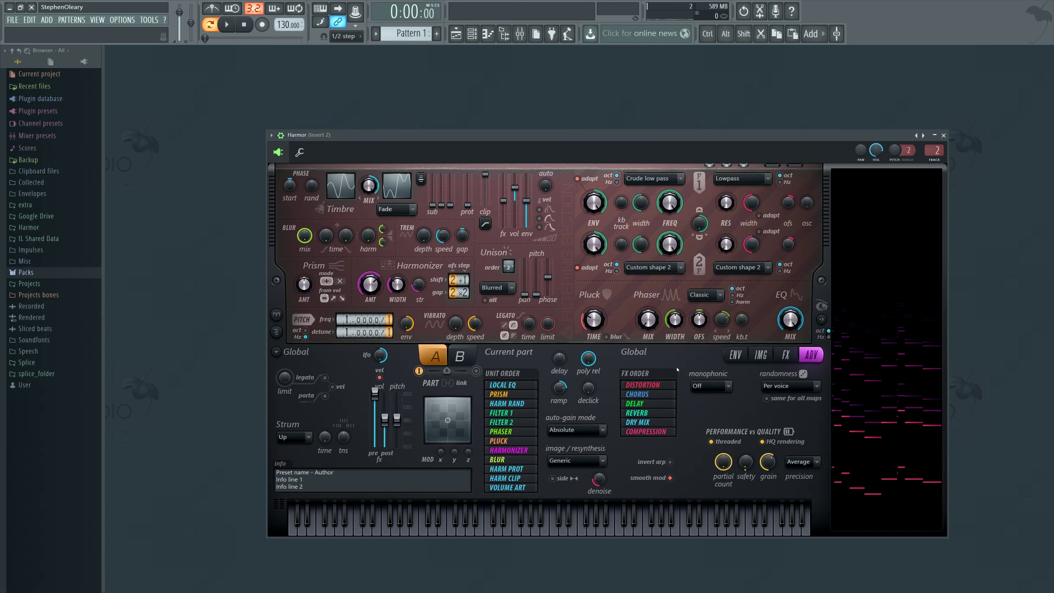
pyautogui.click(460, 357)
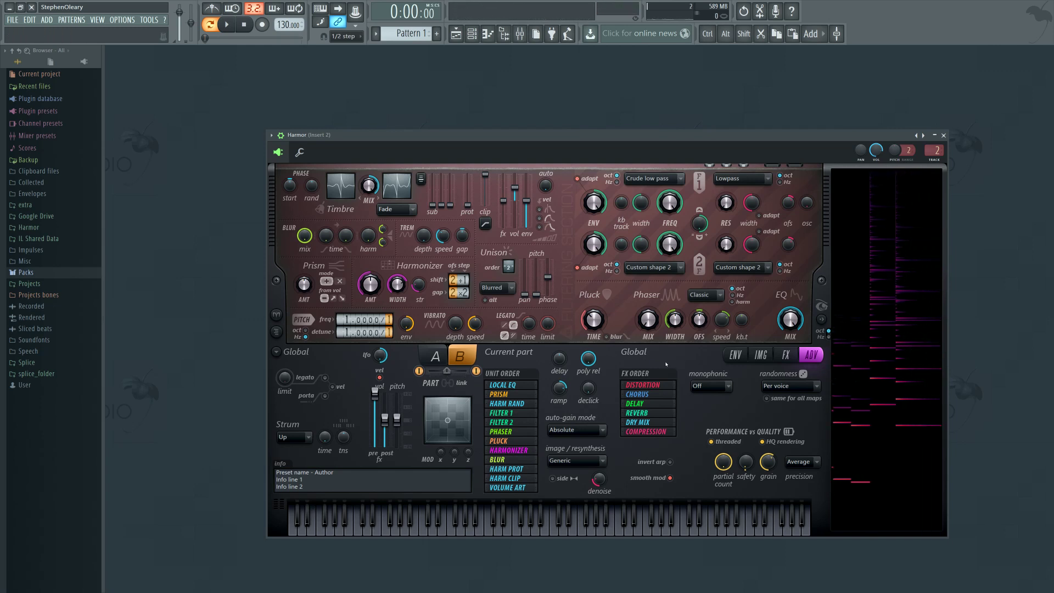
pyautogui.click(435, 356)
pyautogui.click(470, 358)
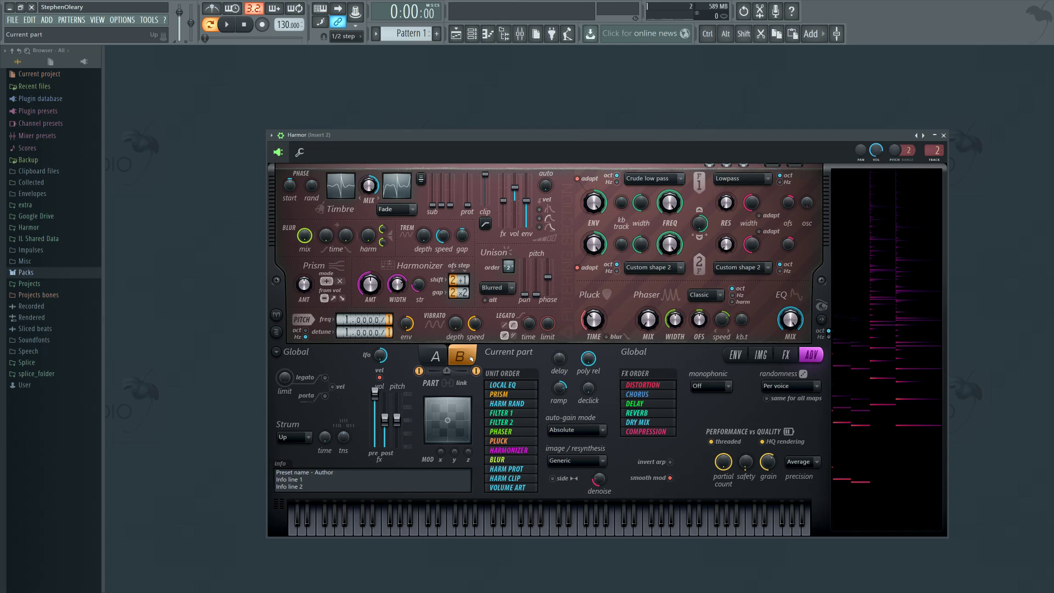
pyautogui.click(436, 356)
pyautogui.click(460, 357)
pyautogui.click(437, 357)
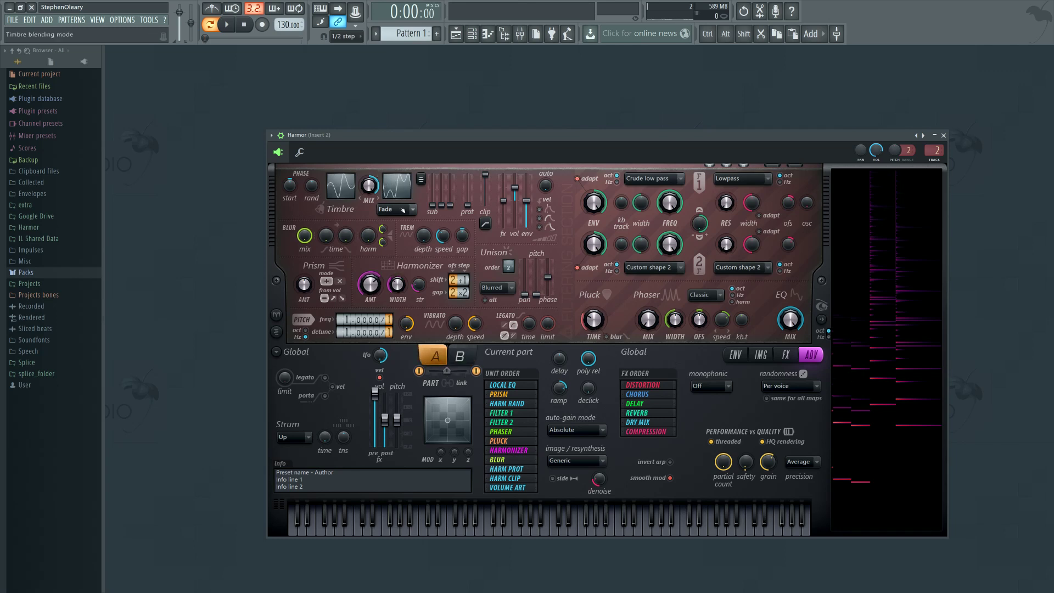
# Step: Try lower and higher Timbre 1 & 2 mix amounts in part A, keeping the original blend
pyautogui.moveTo(367, 184); pyautogui.dragTo(370, 193)
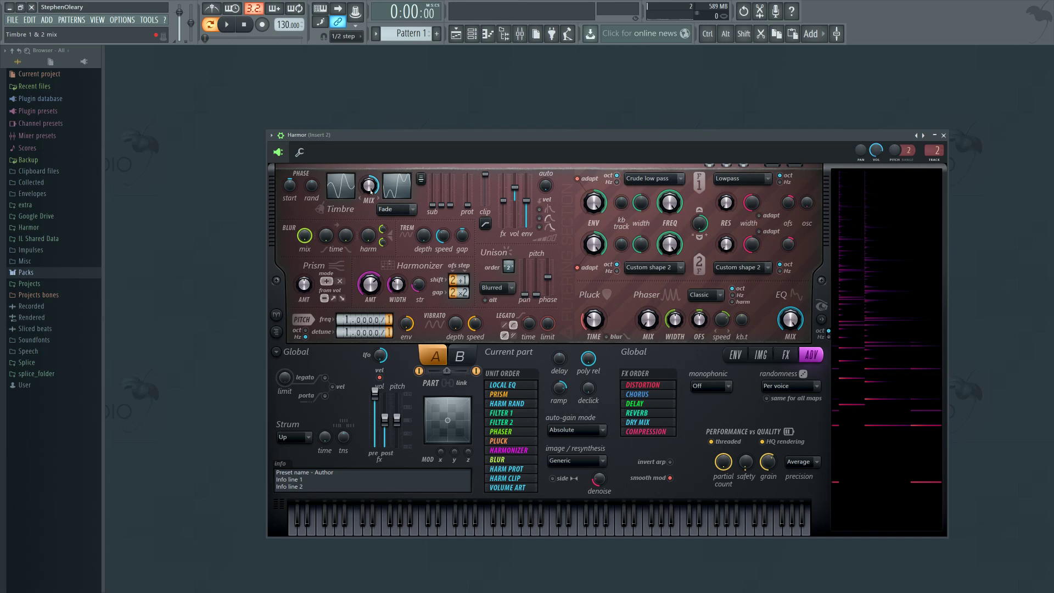
pyautogui.moveTo(370, 191); pyautogui.dragTo(370, 231)
pyautogui.moveTo(366, 190); pyautogui.dragTo(366, 148)
# Step: Display the Local EQ envelope and compare its curve between part A and part B
pyautogui.click(735, 355)
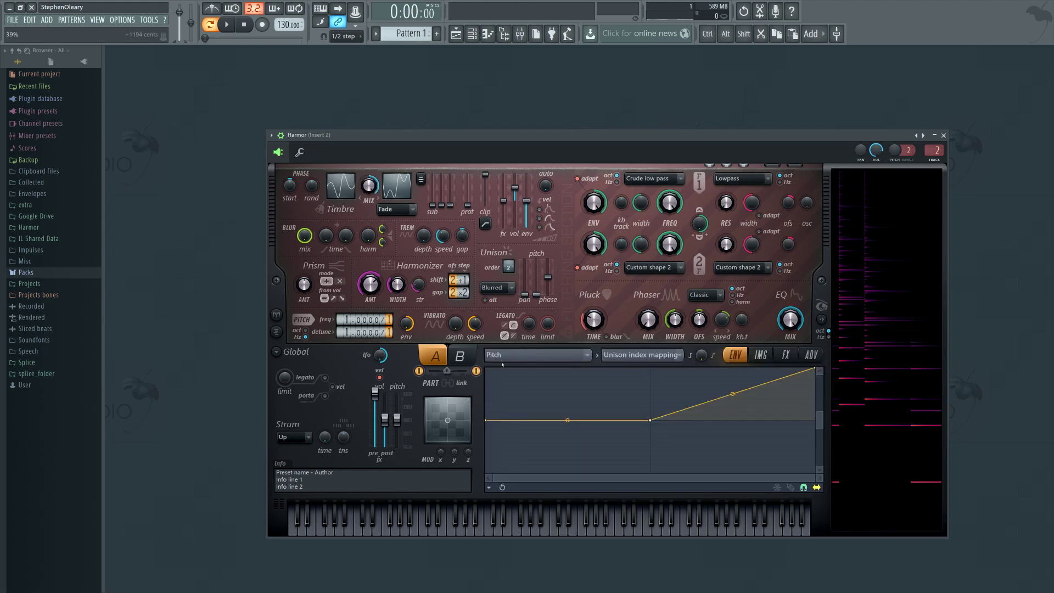
pyautogui.click(537, 356)
pyautogui.click(706, 270)
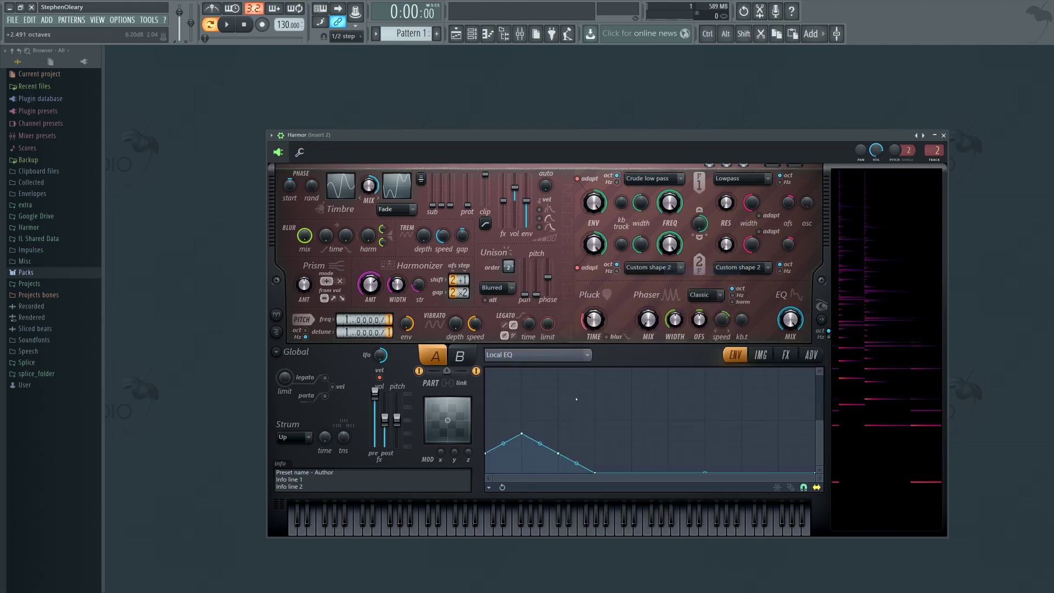
pyautogui.click(460, 356)
pyautogui.click(459, 355)
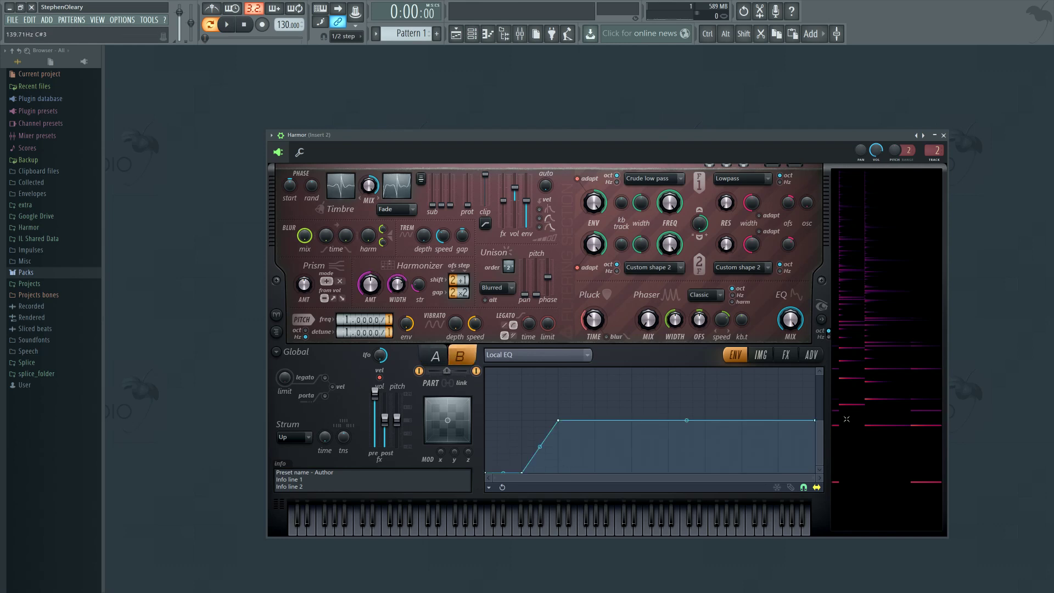
pyautogui.click(445, 358)
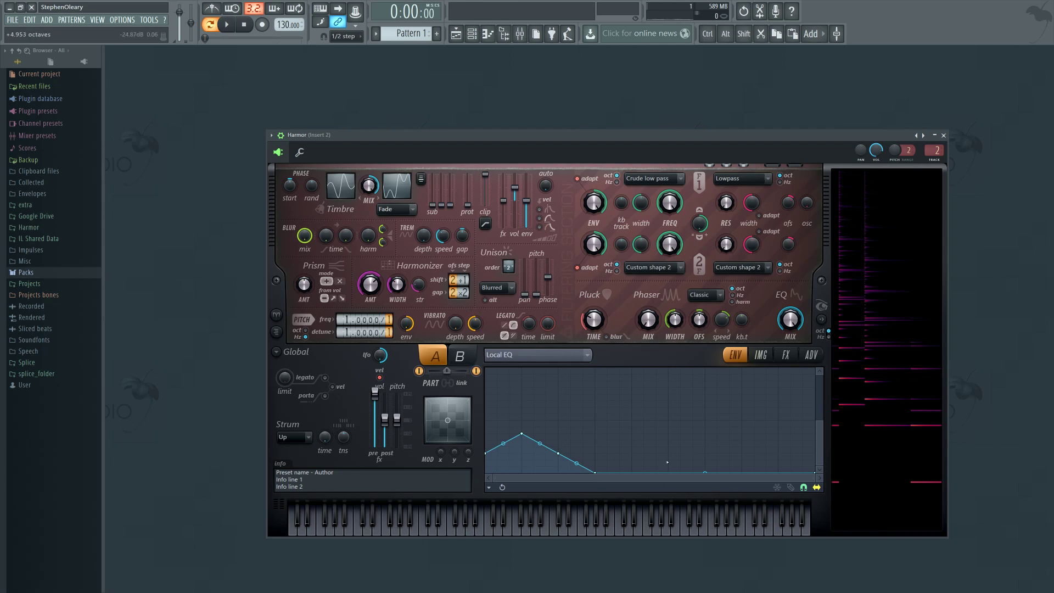
pyautogui.click(465, 359)
pyautogui.click(435, 356)
# Step: Show the effects settings and compare the sound by turning the reverb off and on again
pyautogui.click(808, 357)
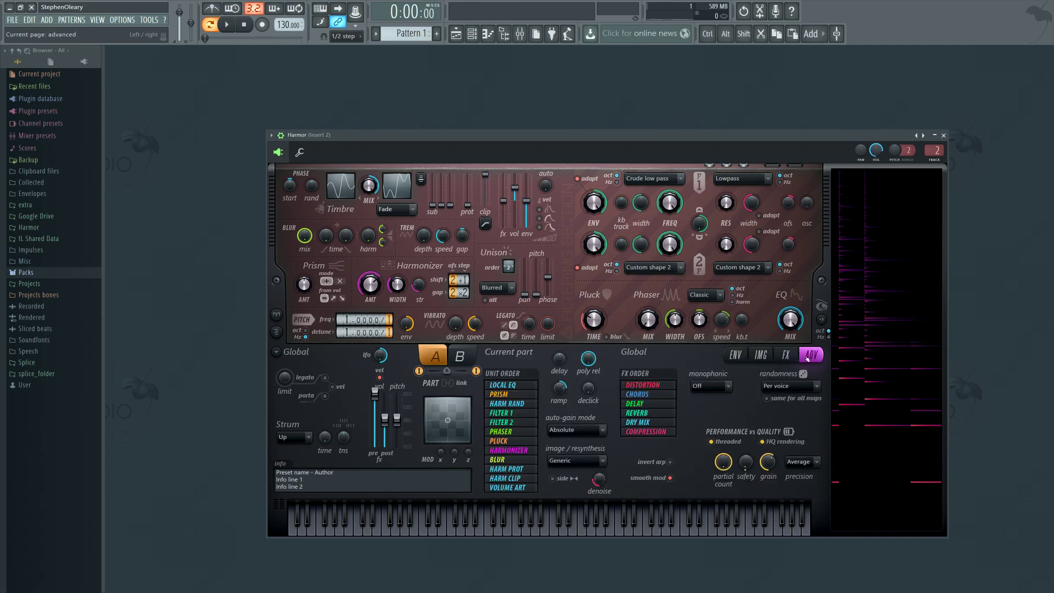
pyautogui.click(760, 355)
pyautogui.click(785, 355)
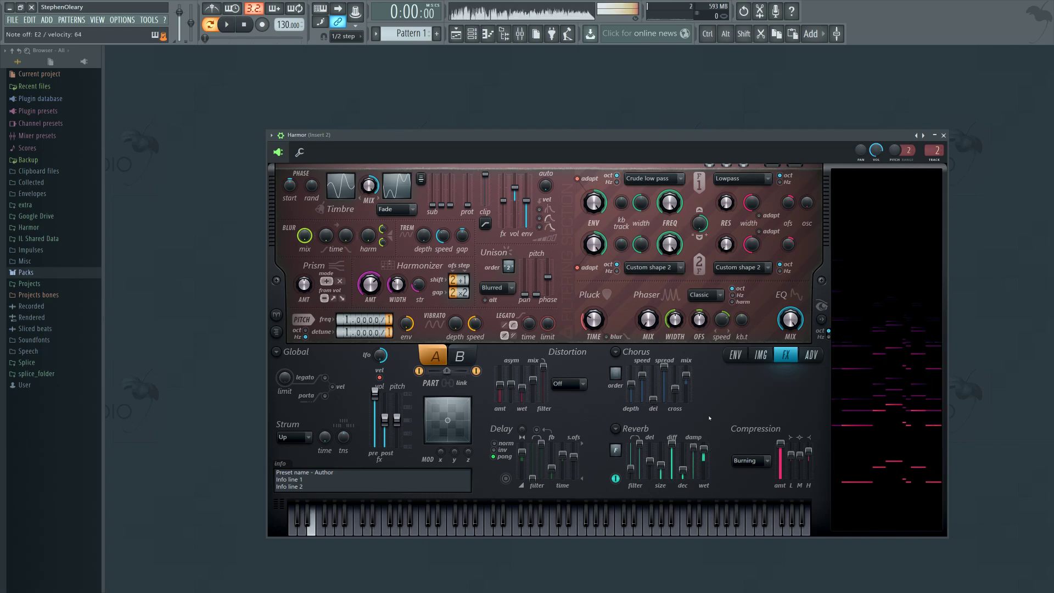
pyautogui.click(616, 479)
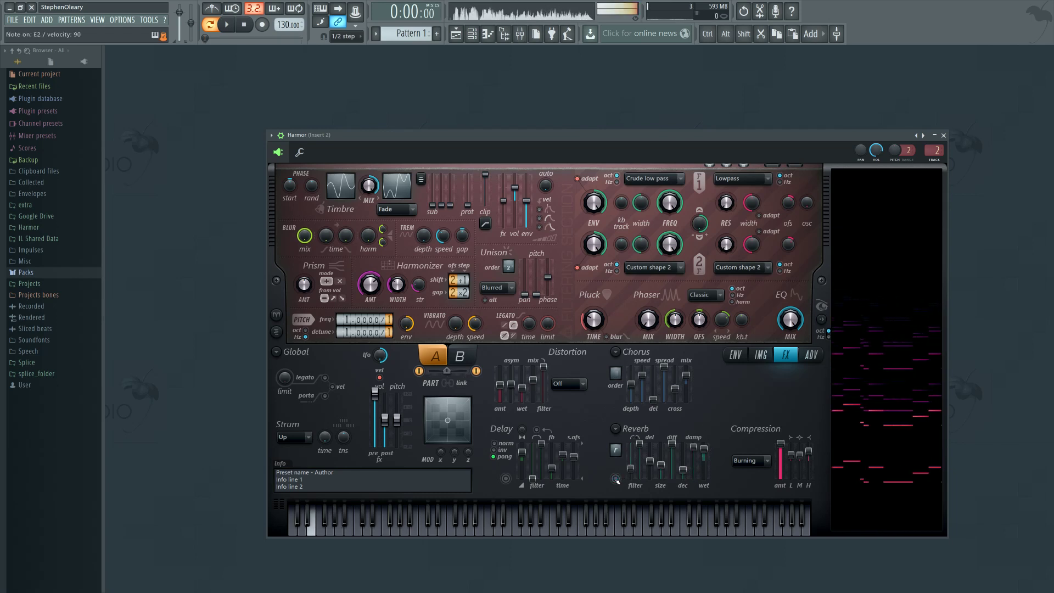
pyautogui.click(616, 479)
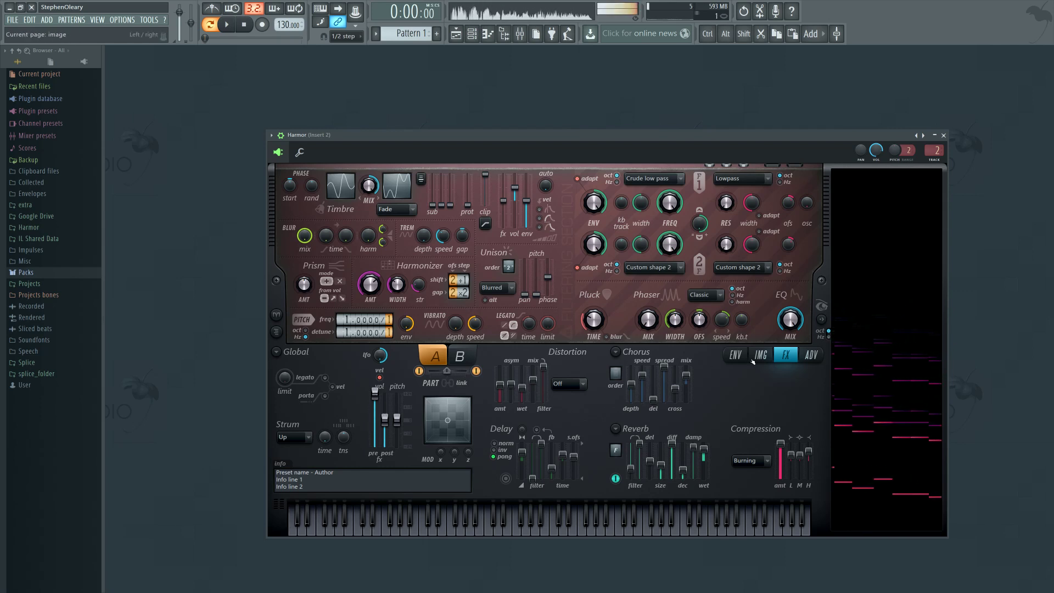
# Step: Open the Edison recording on mixer Insert 1, play part of the reference sound for comparison, and close Edison
pyautogui.click(520, 34)
pyautogui.click(356, 285)
pyautogui.click(933, 250)
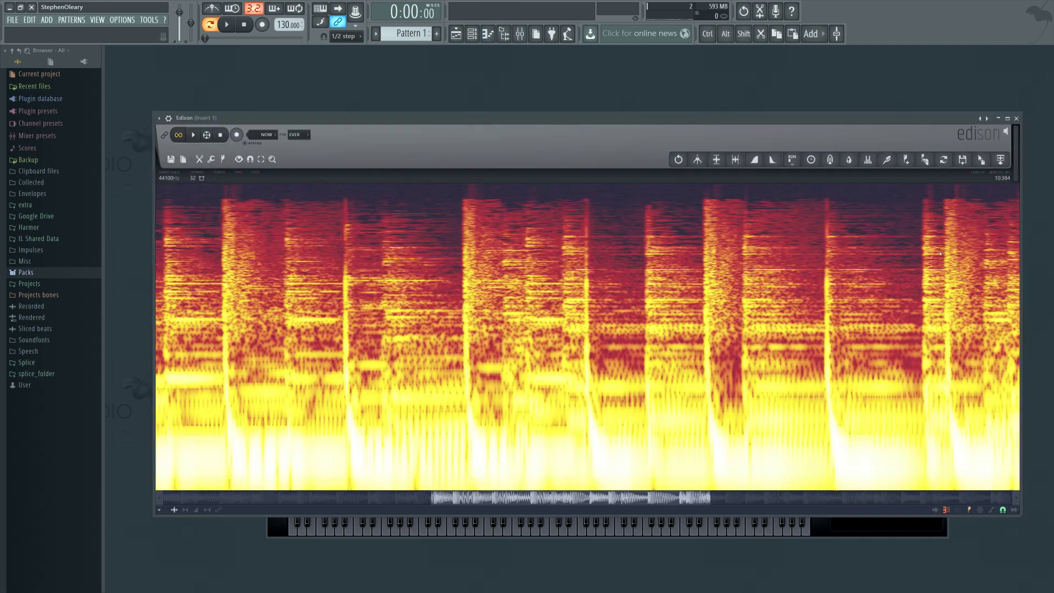
pyautogui.click(200, 137)
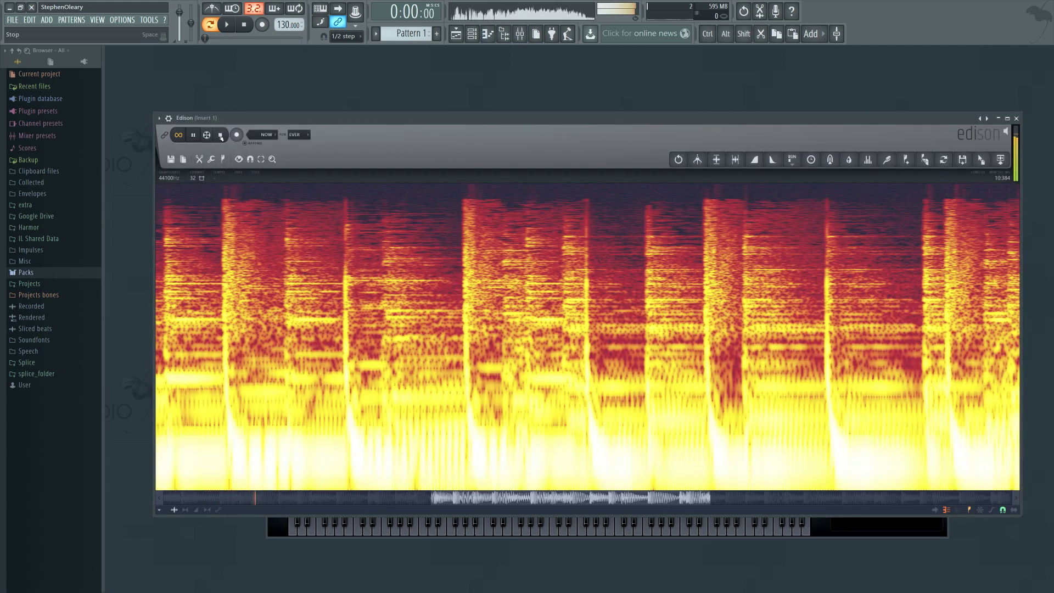
pyautogui.click(221, 136)
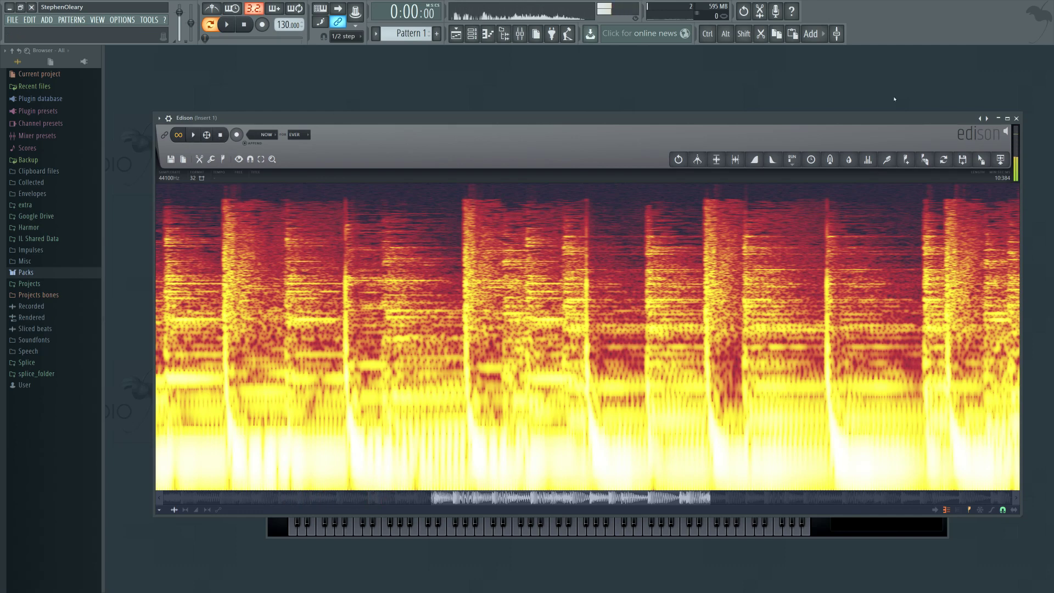
pyautogui.click(1016, 118)
pyautogui.click(578, 155)
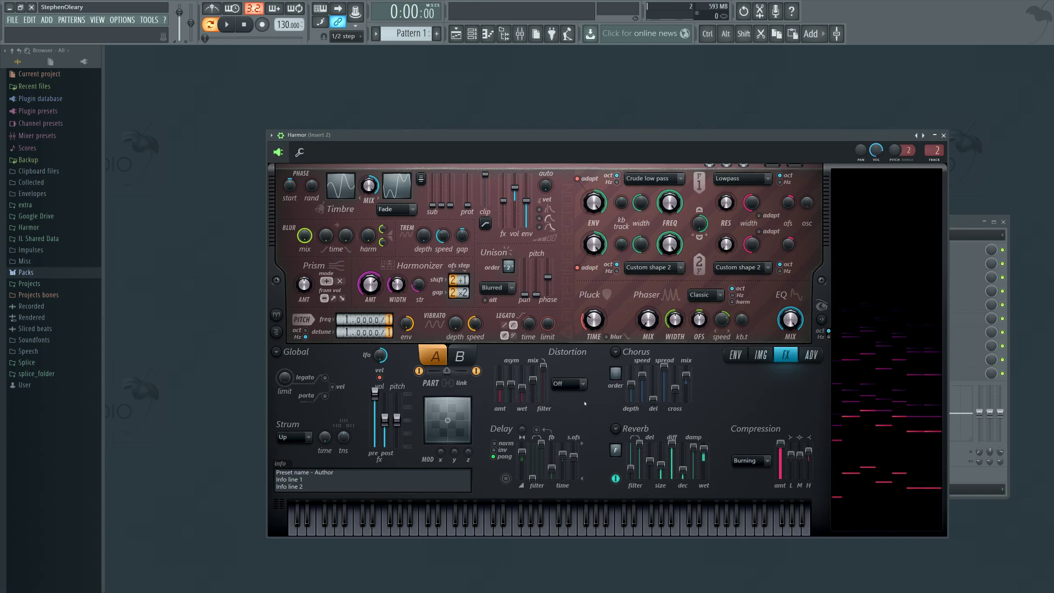
pyautogui.moveTo(560, 136); pyautogui.dragTo(578, 157)
pyautogui.click(249, 145)
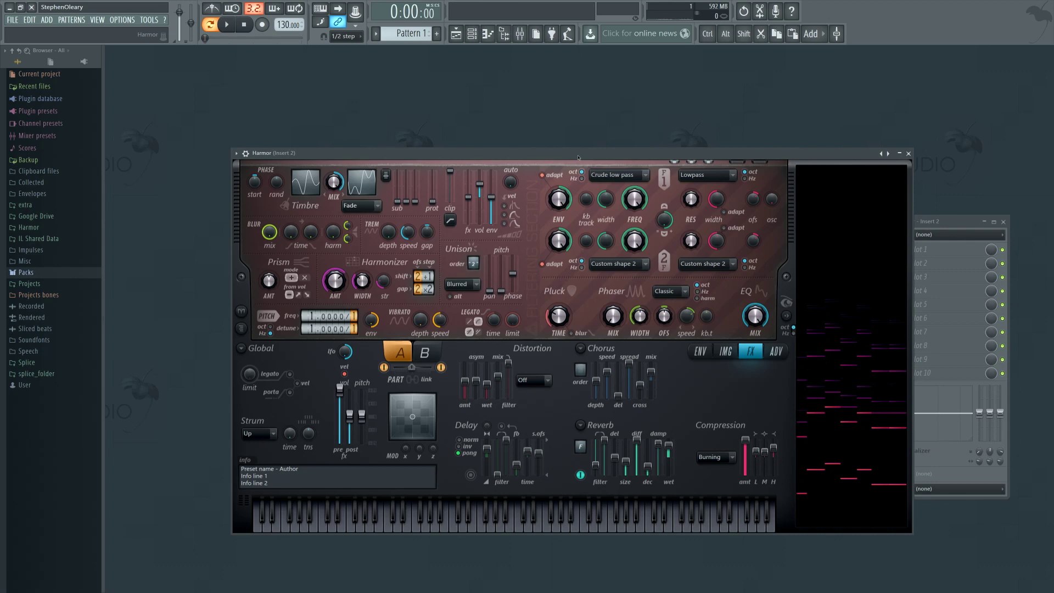
pyautogui.moveTo(578, 157)
pyautogui.mouseDown()
pyautogui.moveTo(579, 208)
pyautogui.moveTo(579, 163)
pyautogui.mouseUp()
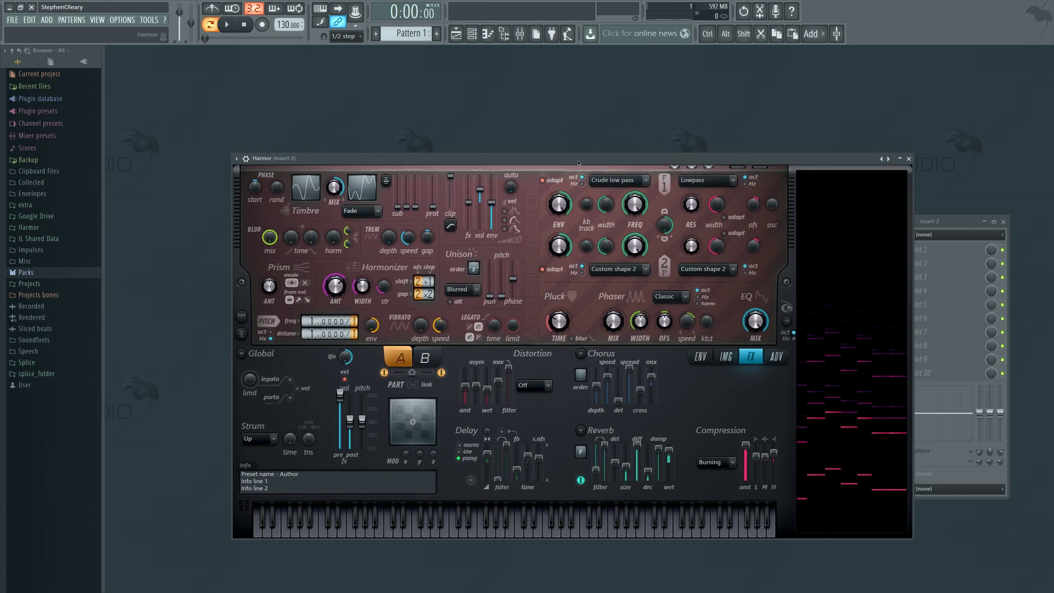